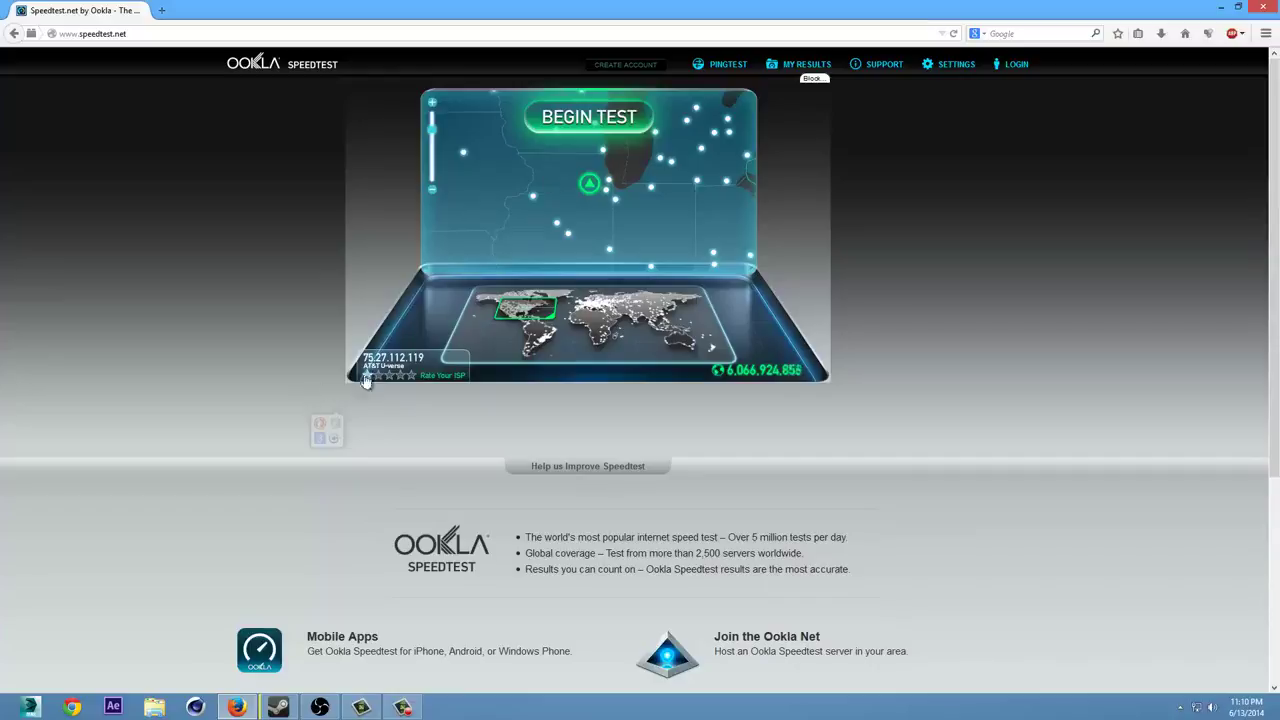
# Run the internet speed test to measure ping, download and upload speed, and close the browser
pyautogui.click(624, 126)
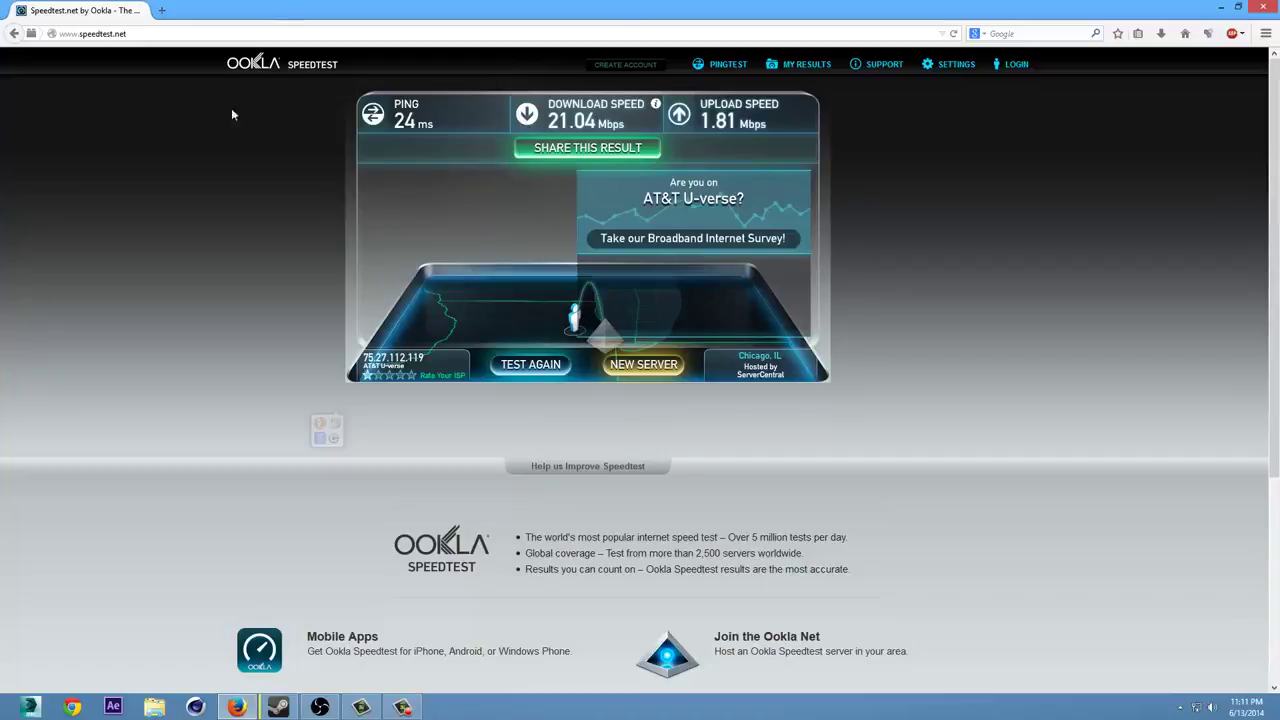
pyautogui.doubleClick(600, 14)
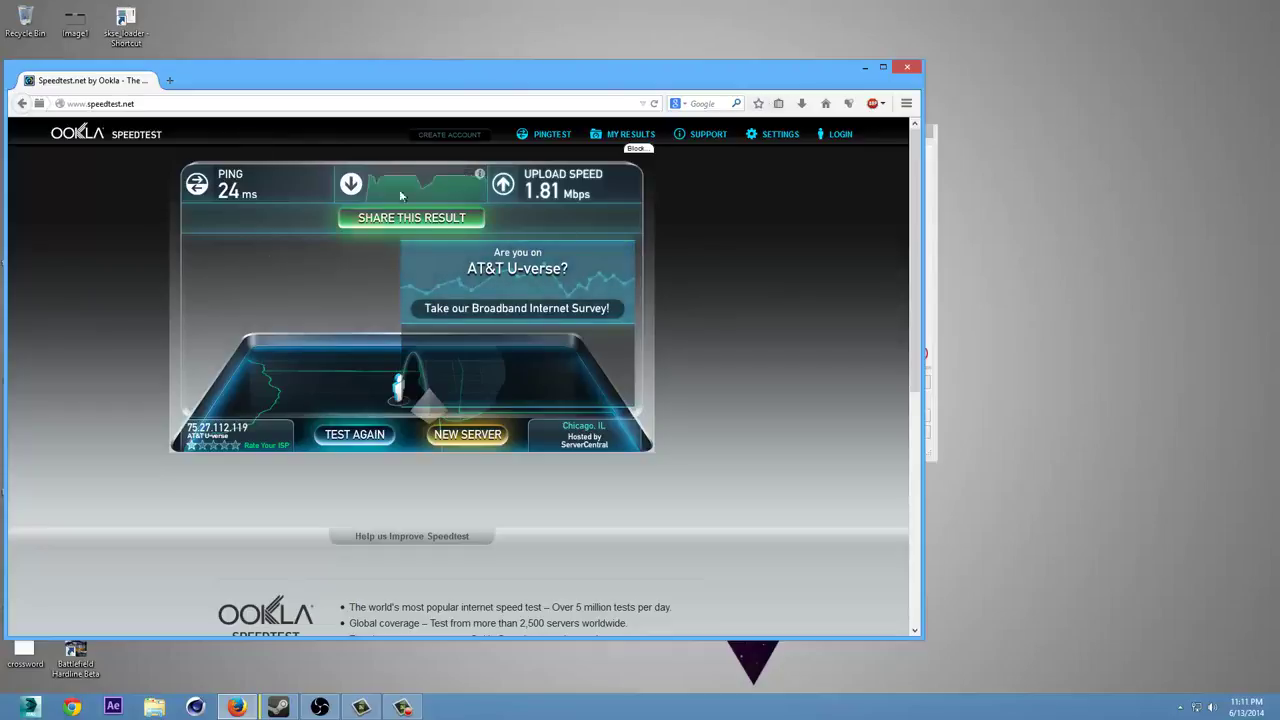
pyautogui.click(907, 67)
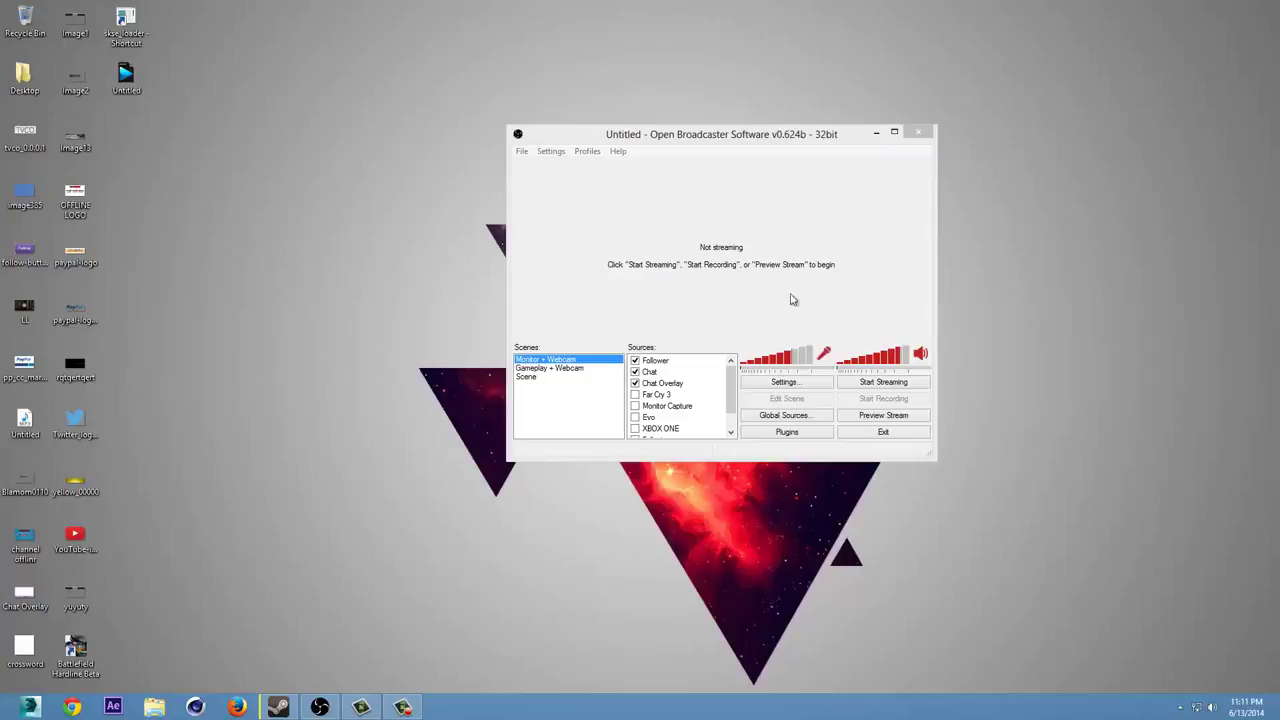
# Open the Open Broadcaster Software settings and examine the video and audio encoding options, including the available audio bitrates
pyautogui.click(797, 384)
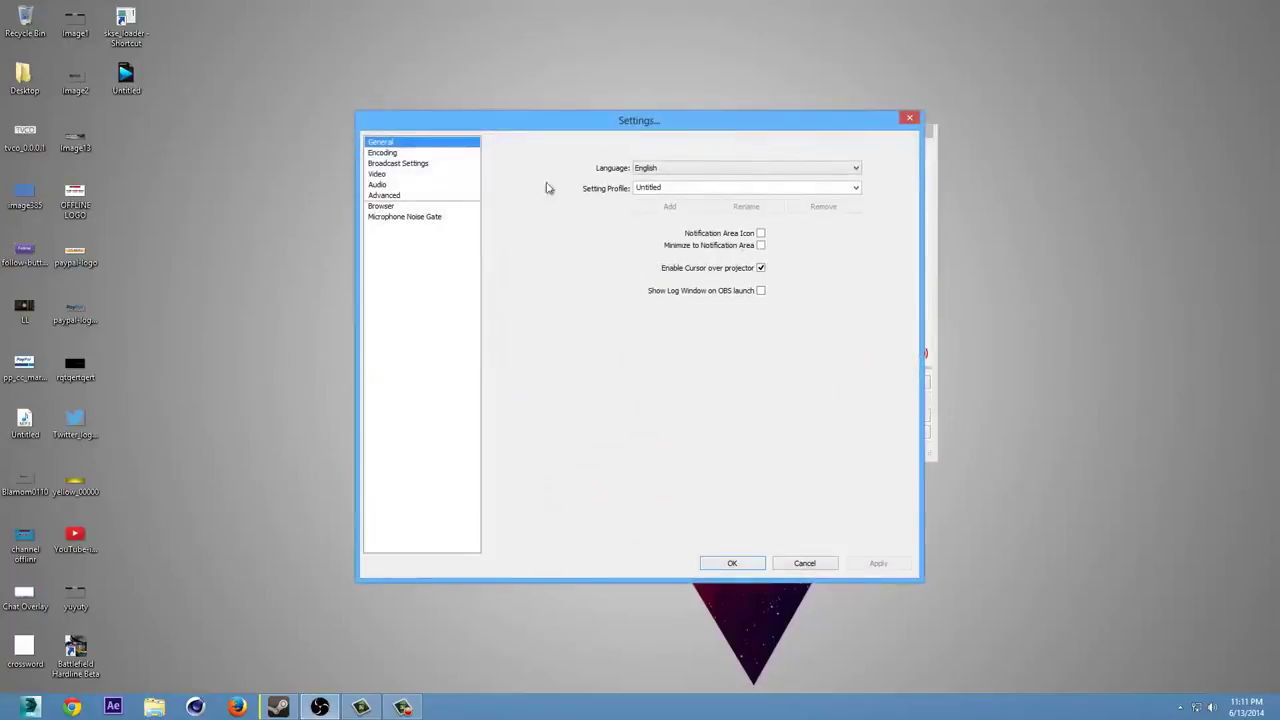
pyautogui.click(405, 155)
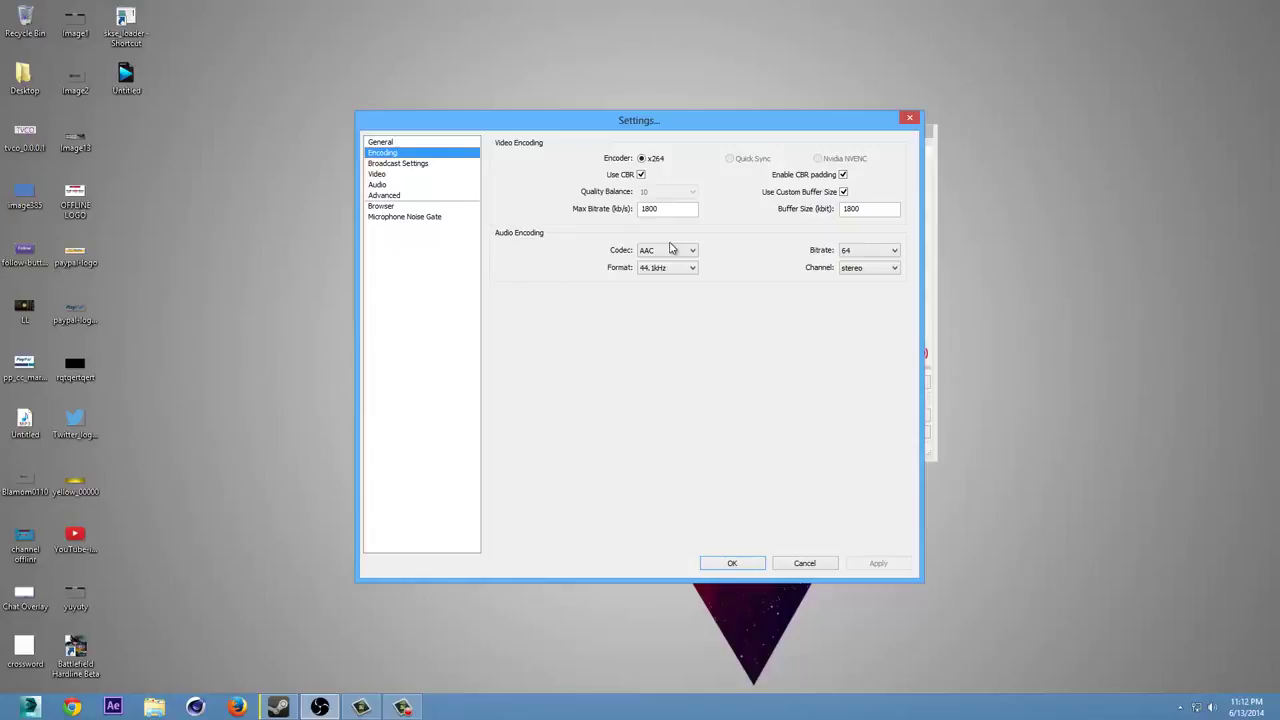
pyautogui.moveTo(670, 212)
pyautogui.click(866, 253)
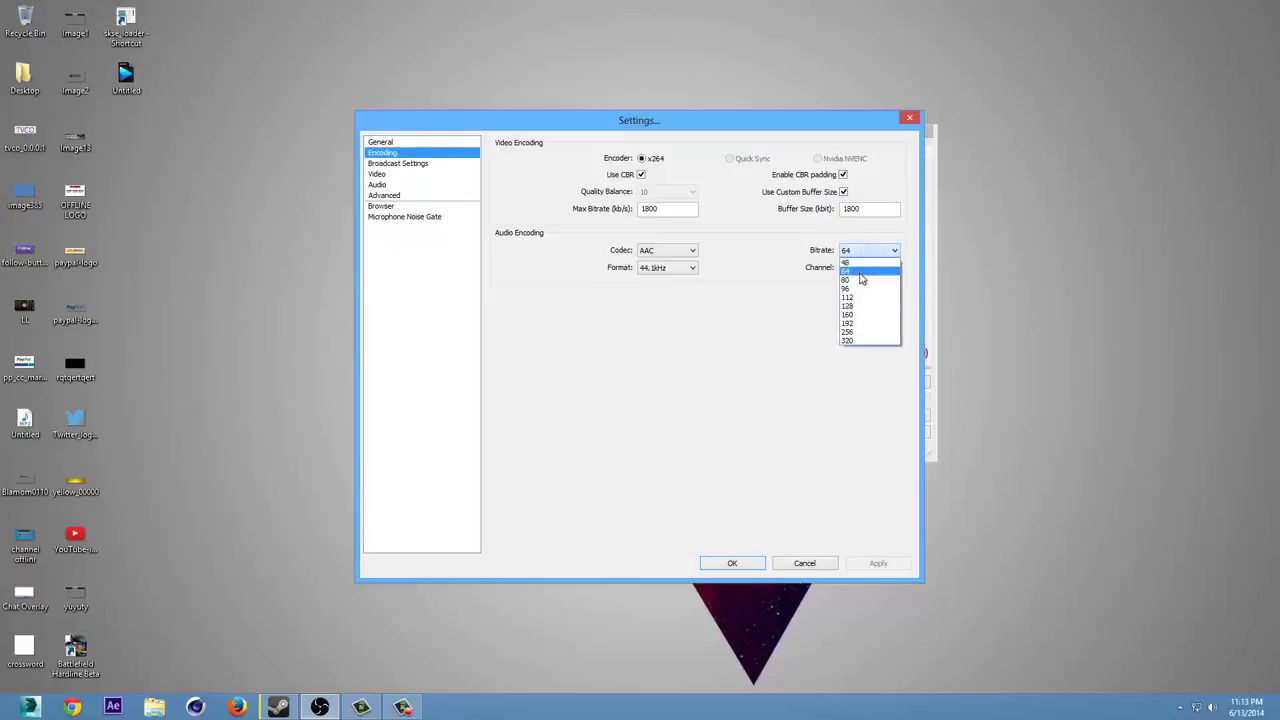
pyautogui.click(763, 274)
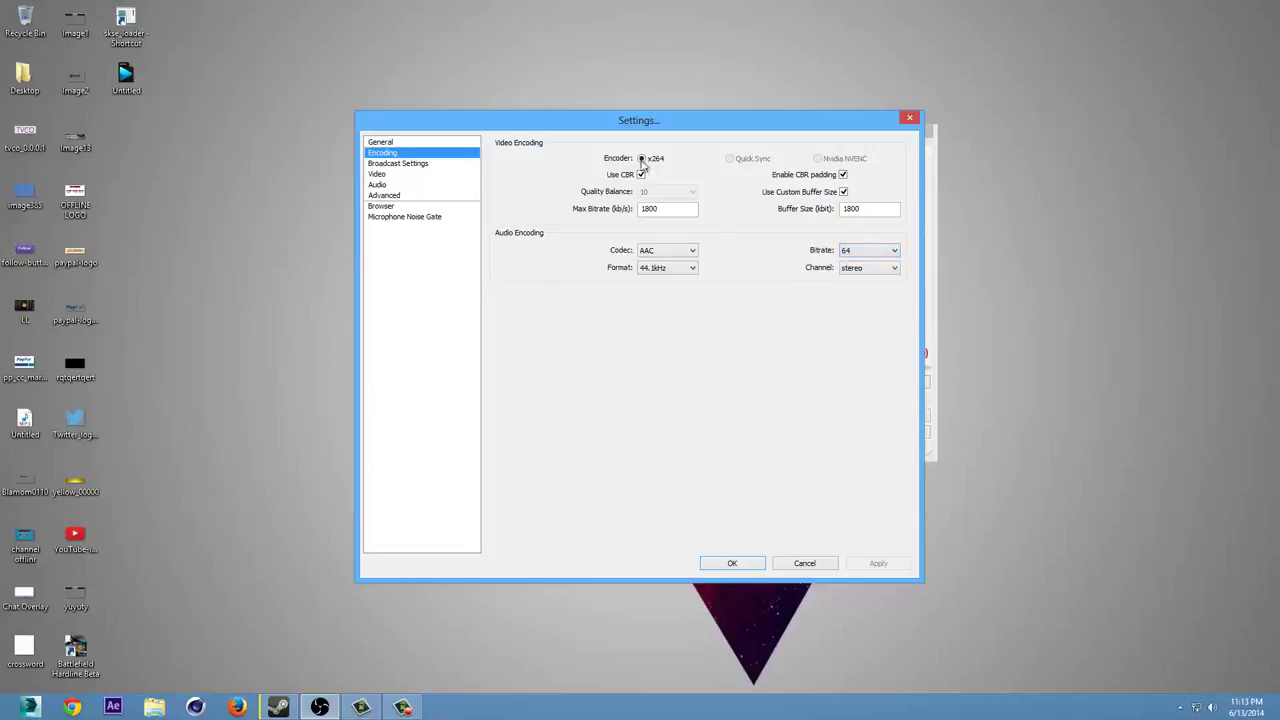
pyautogui.click(591, 176)
# Review the broadcast settings, the video resolution and FPS, and the audio device settings
pyautogui.click(442, 164)
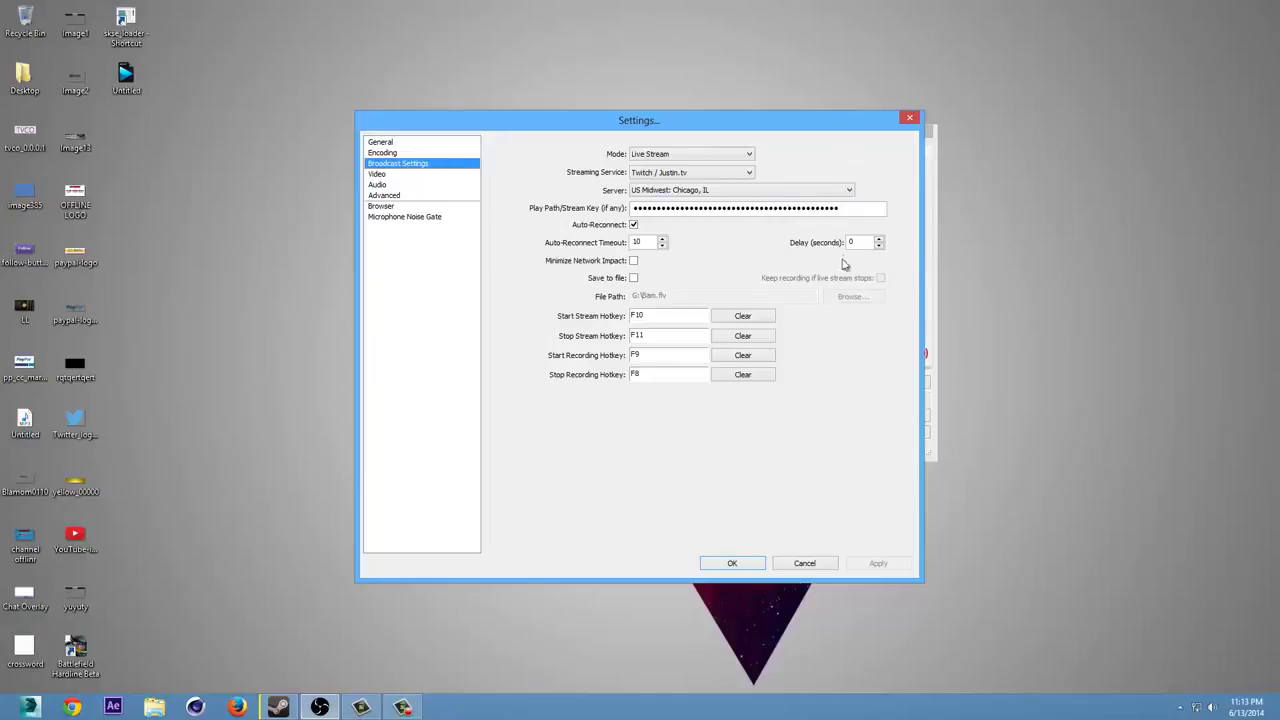
pyautogui.click(405, 175)
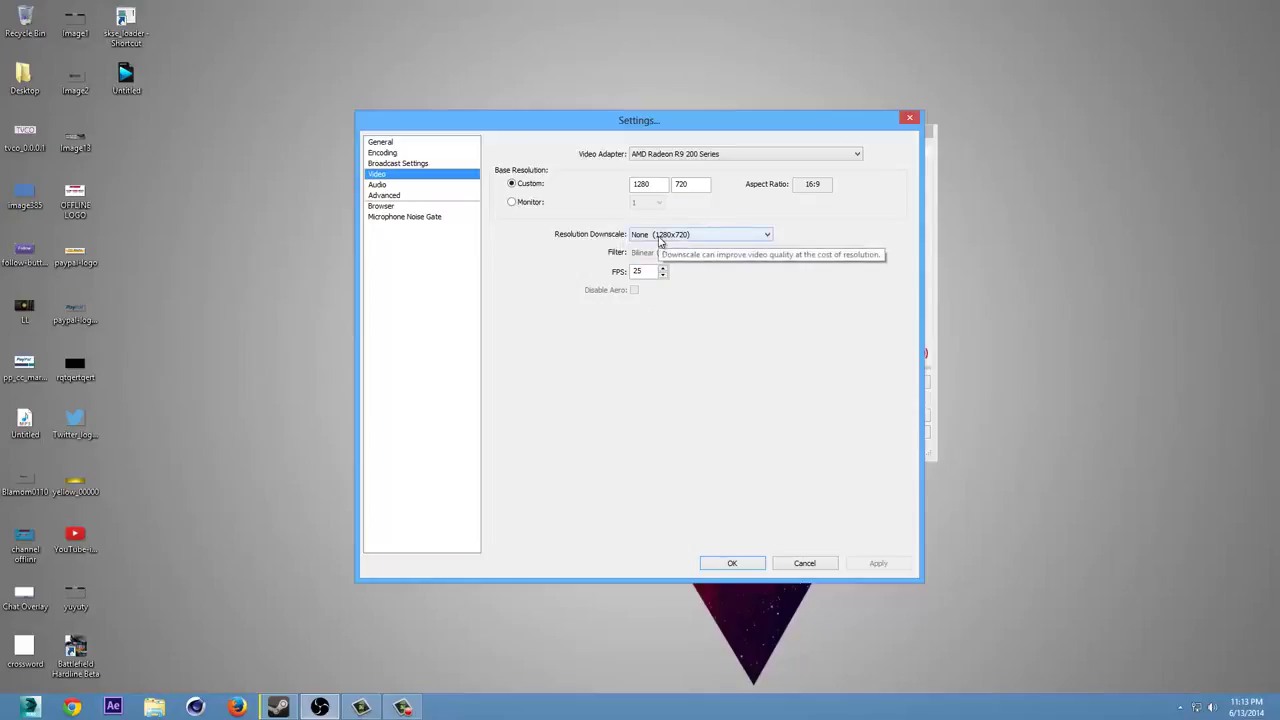
pyautogui.click(449, 186)
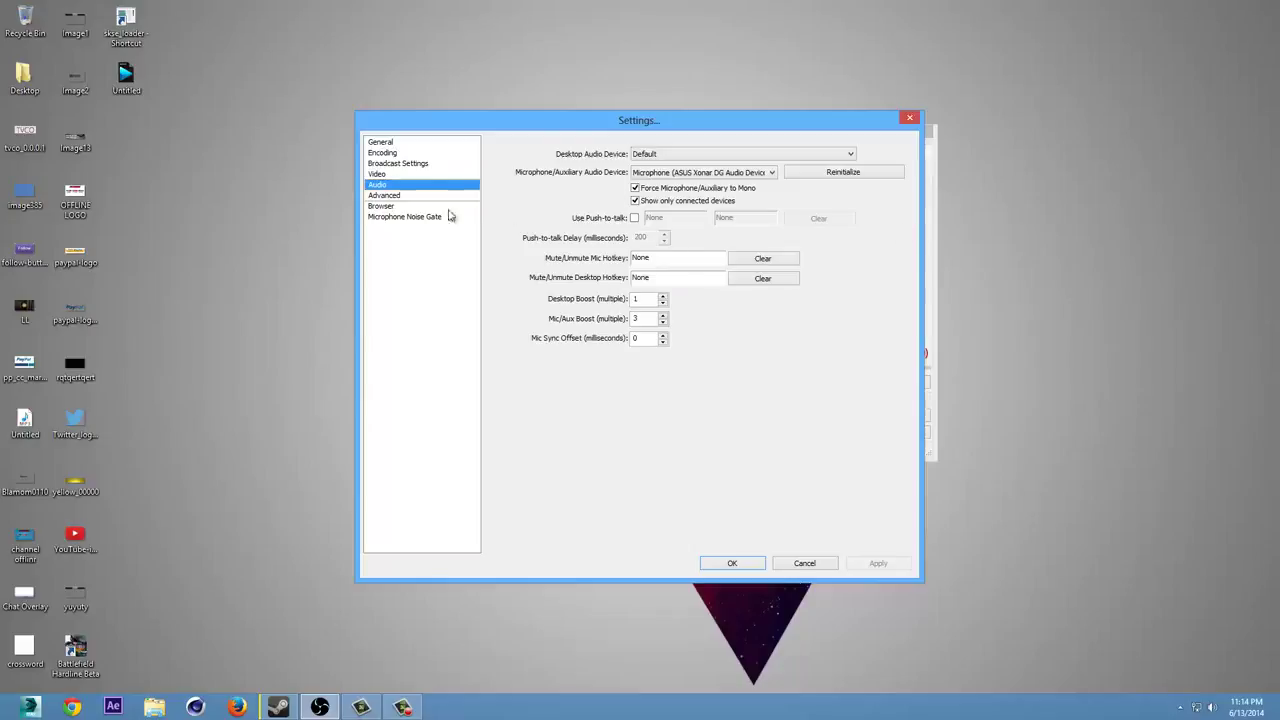
# Compare the Advanced settings with the encoding bitrate and examine the available x264 CPU presets
pyautogui.click(413, 197)
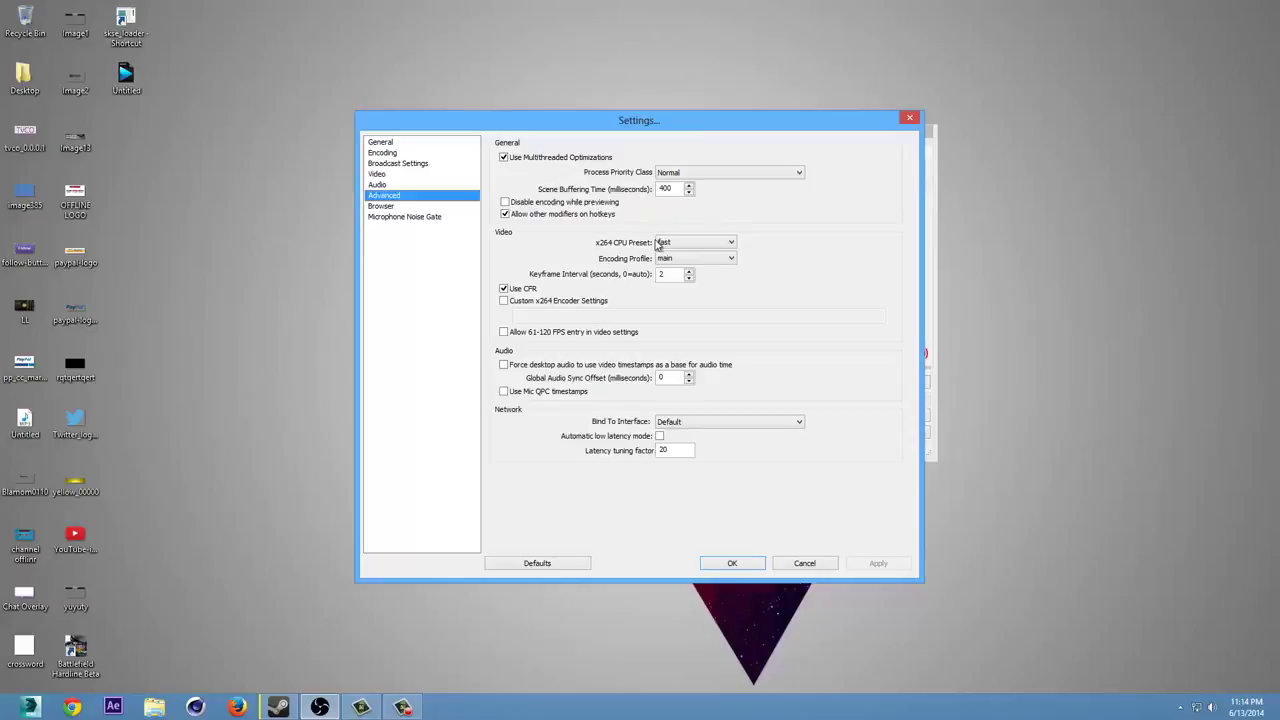
pyautogui.click(384, 153)
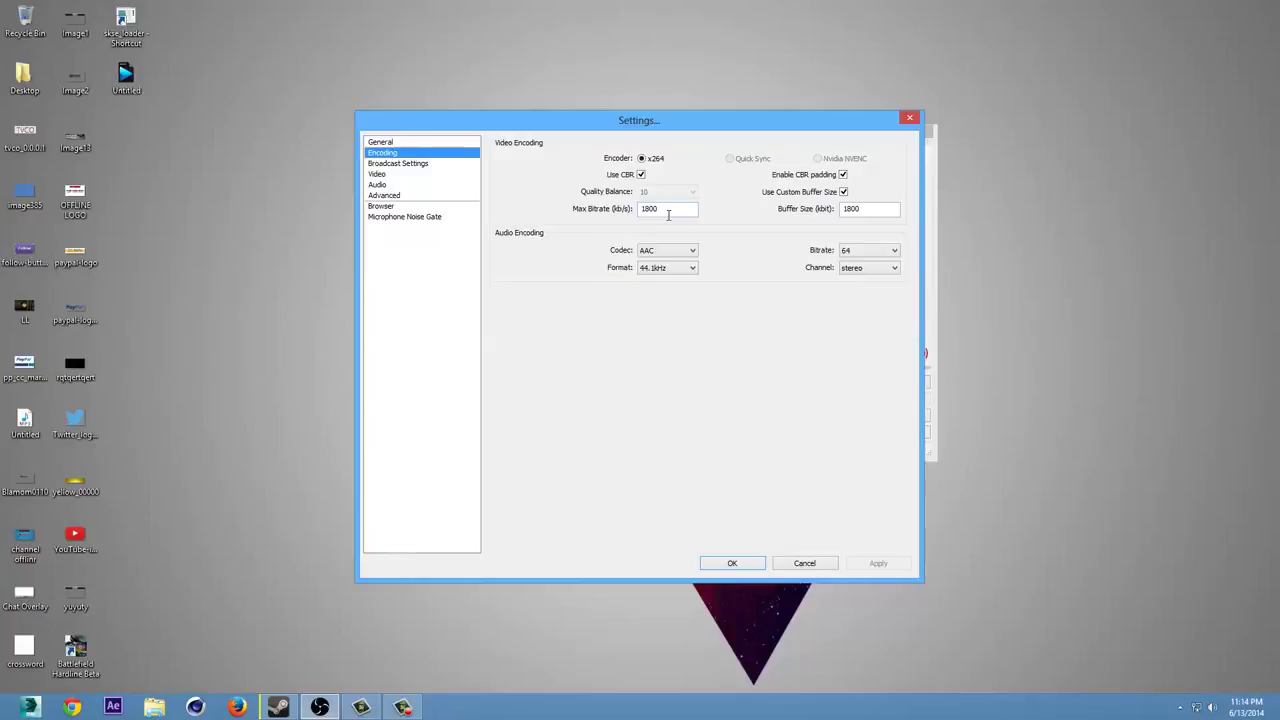
pyautogui.click(400, 196)
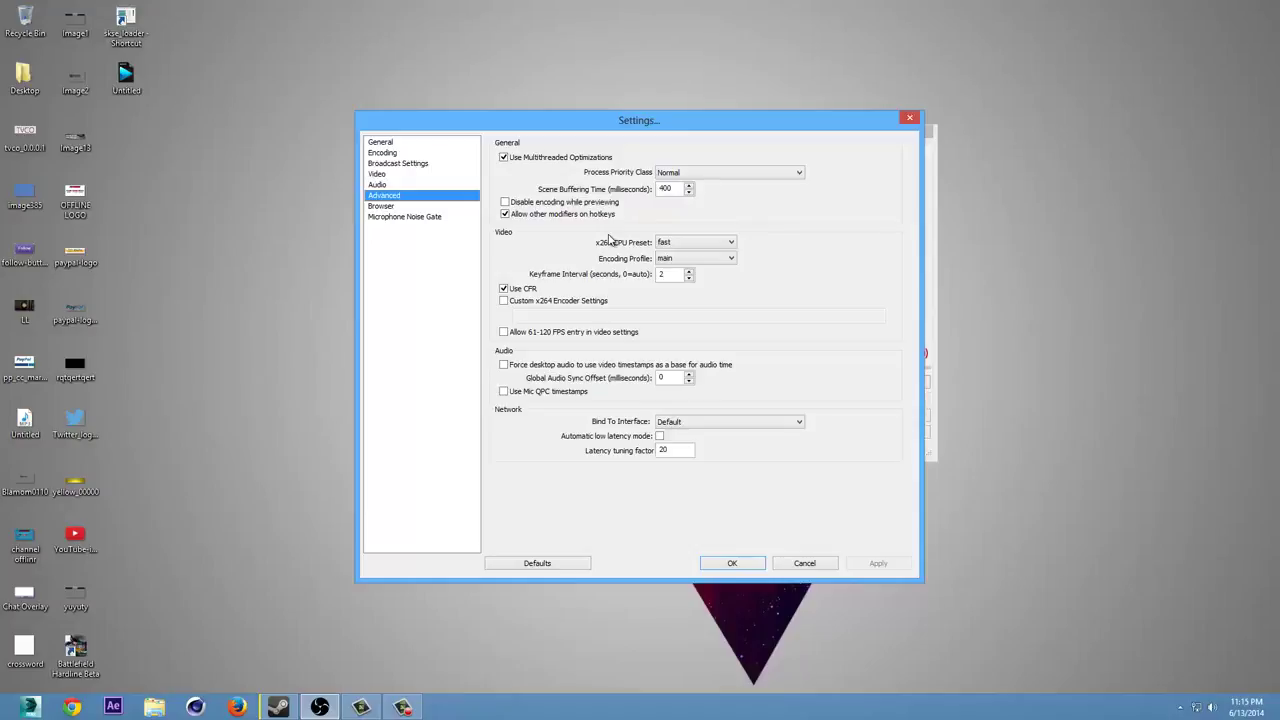
pyautogui.click(688, 242)
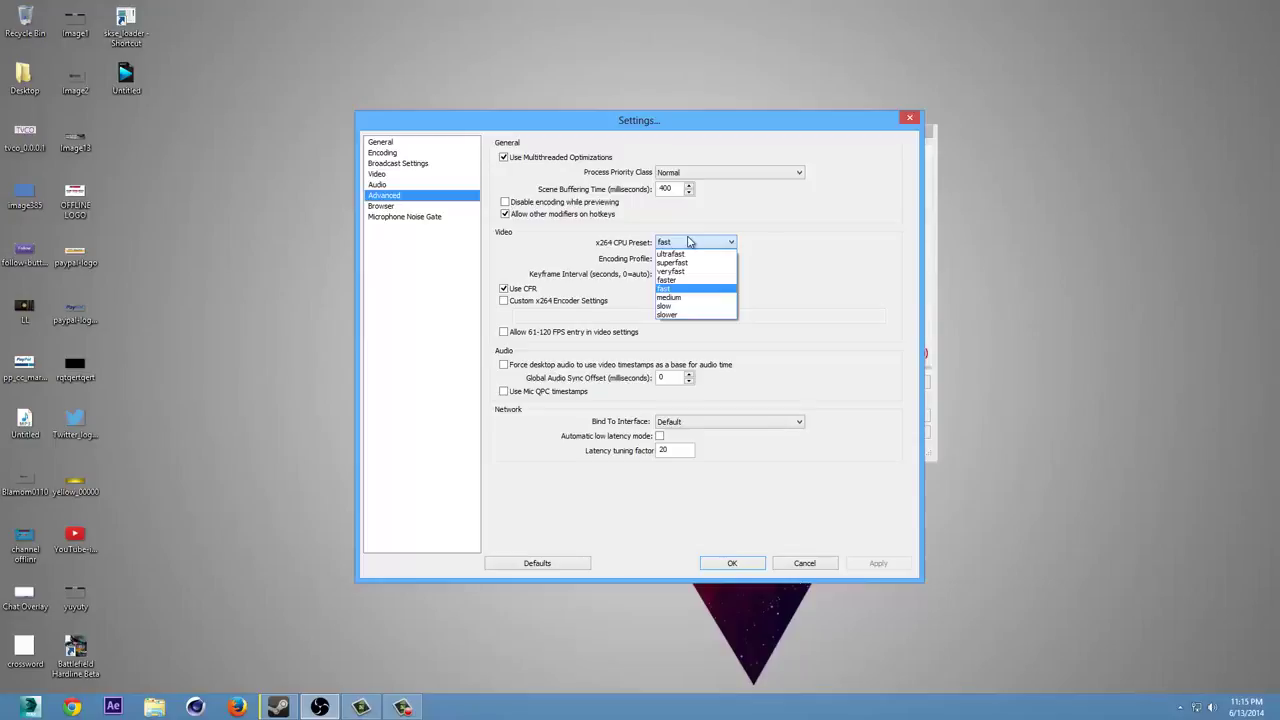
pyautogui.click(775, 241)
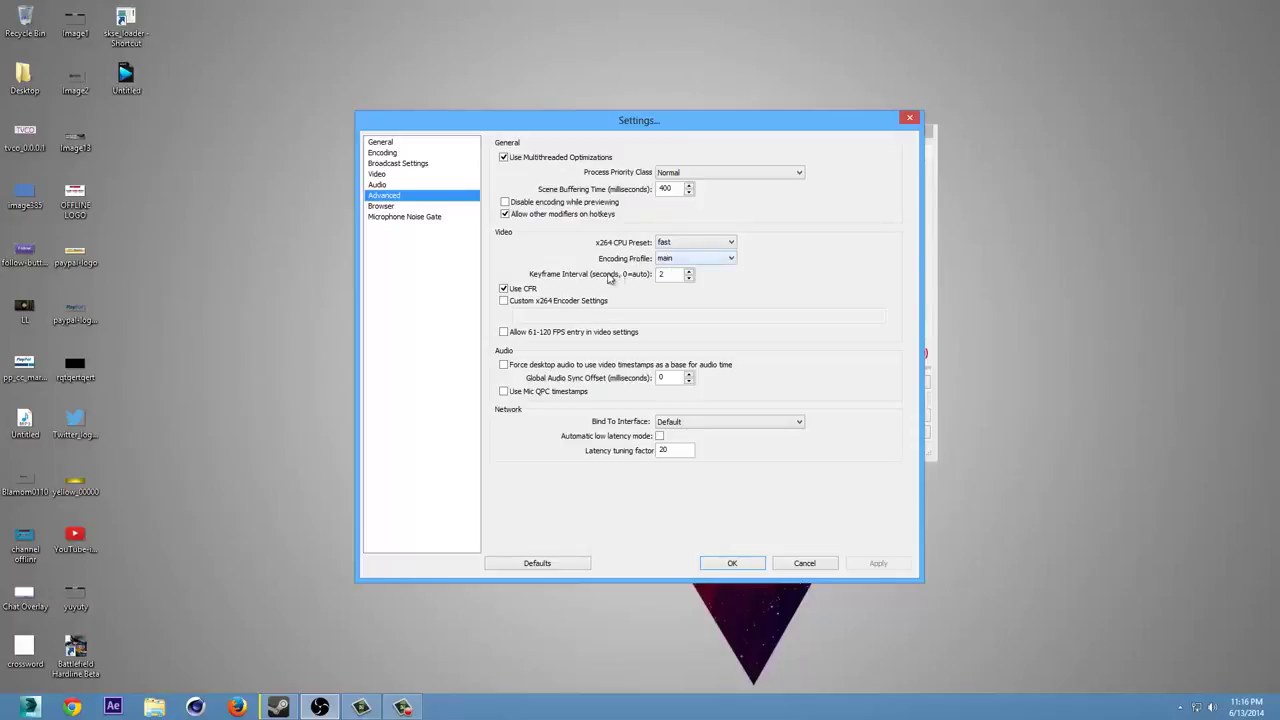
pyautogui.click(717, 248)
pyautogui.click(797, 243)
# Select the fast x264 CPU preset, accept the change, and discard it when switching to the Microphone Noise Gate settings
pyautogui.click(699, 243)
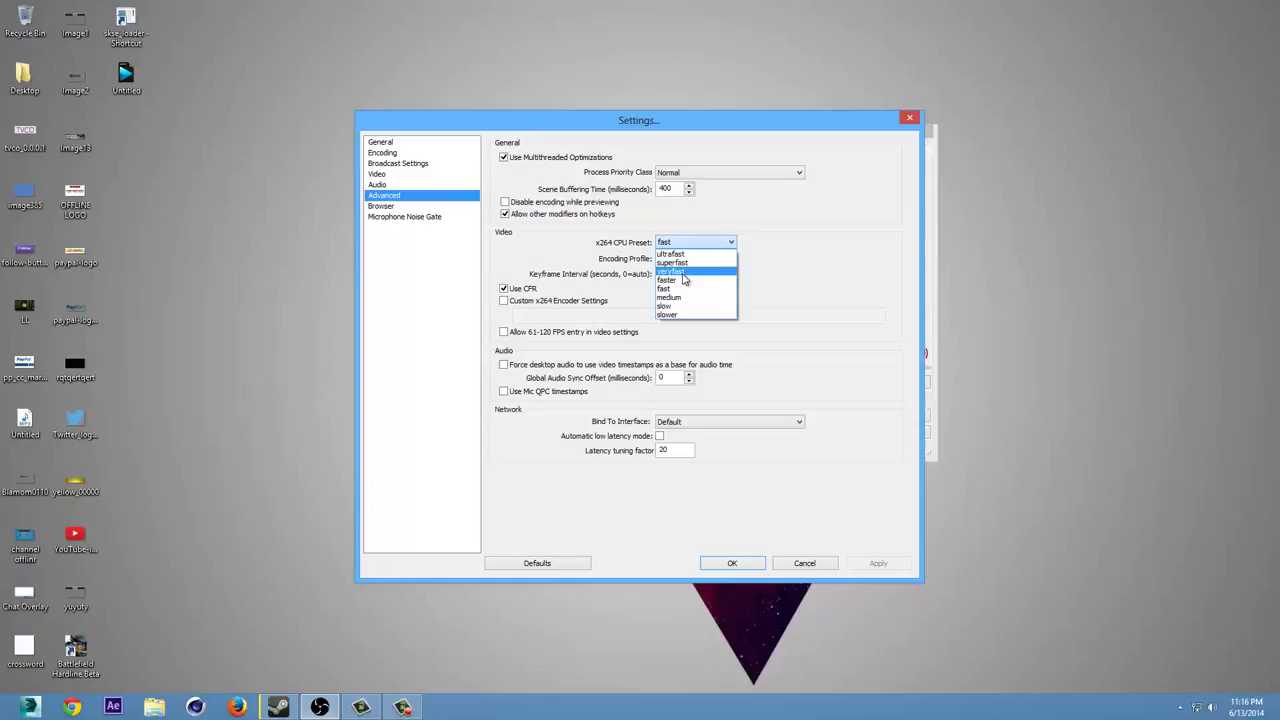
pyautogui.click(680, 290)
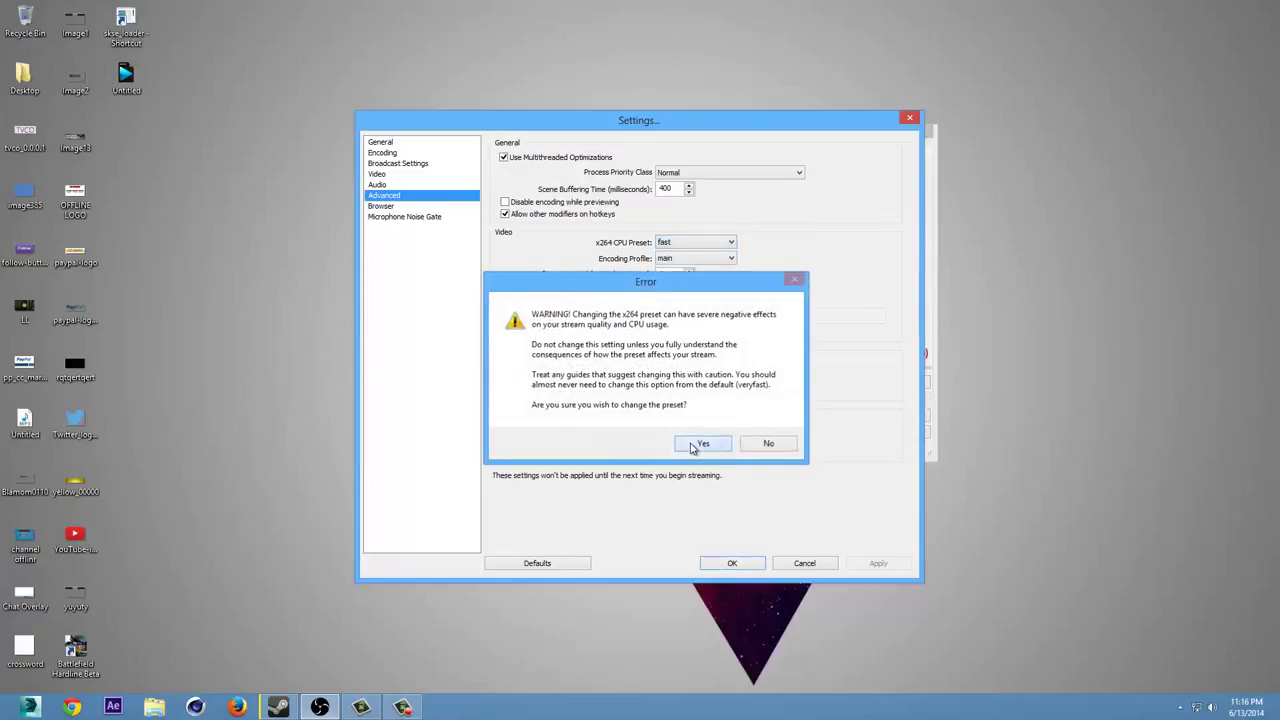
pyautogui.click(695, 445)
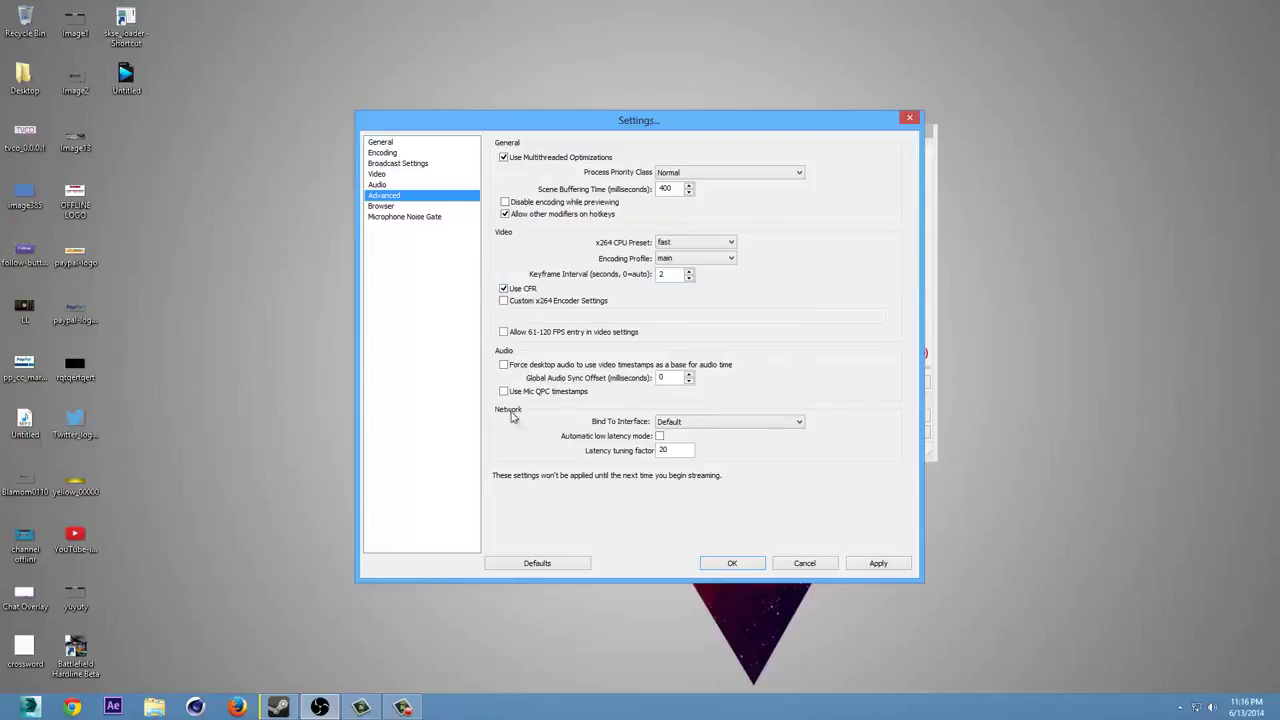
pyautogui.click(408, 218)
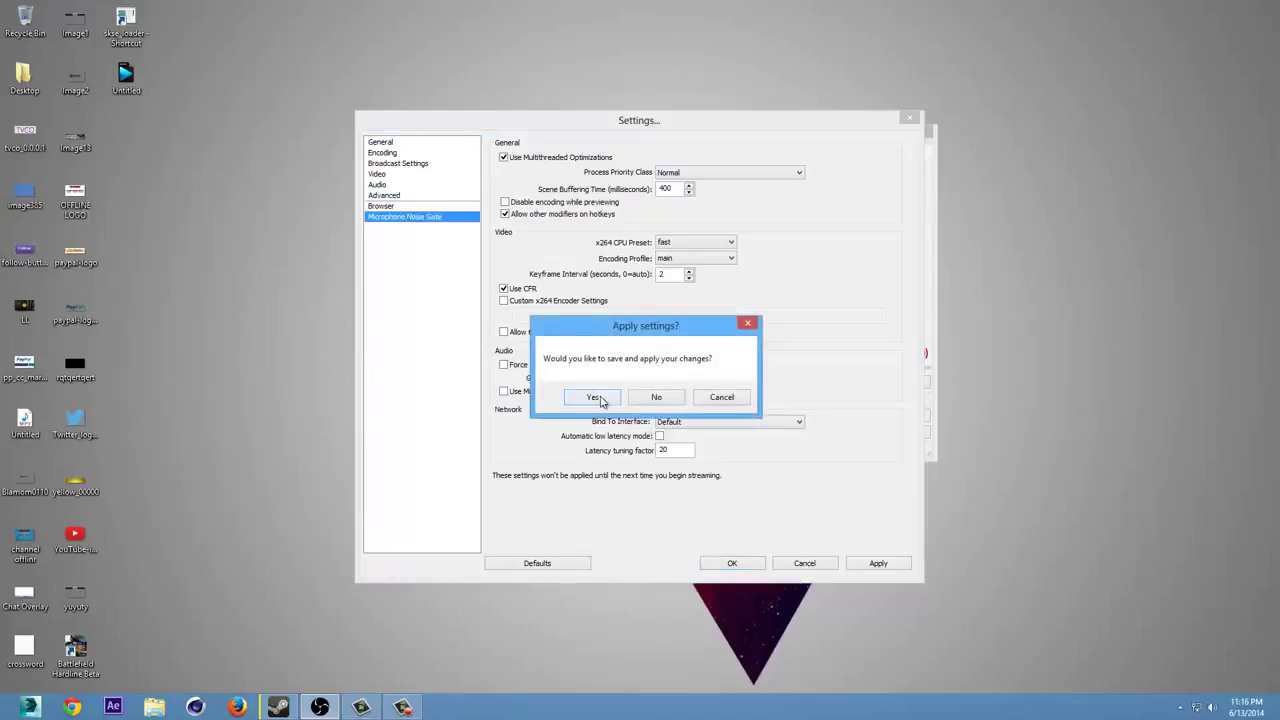
pyautogui.click(656, 398)
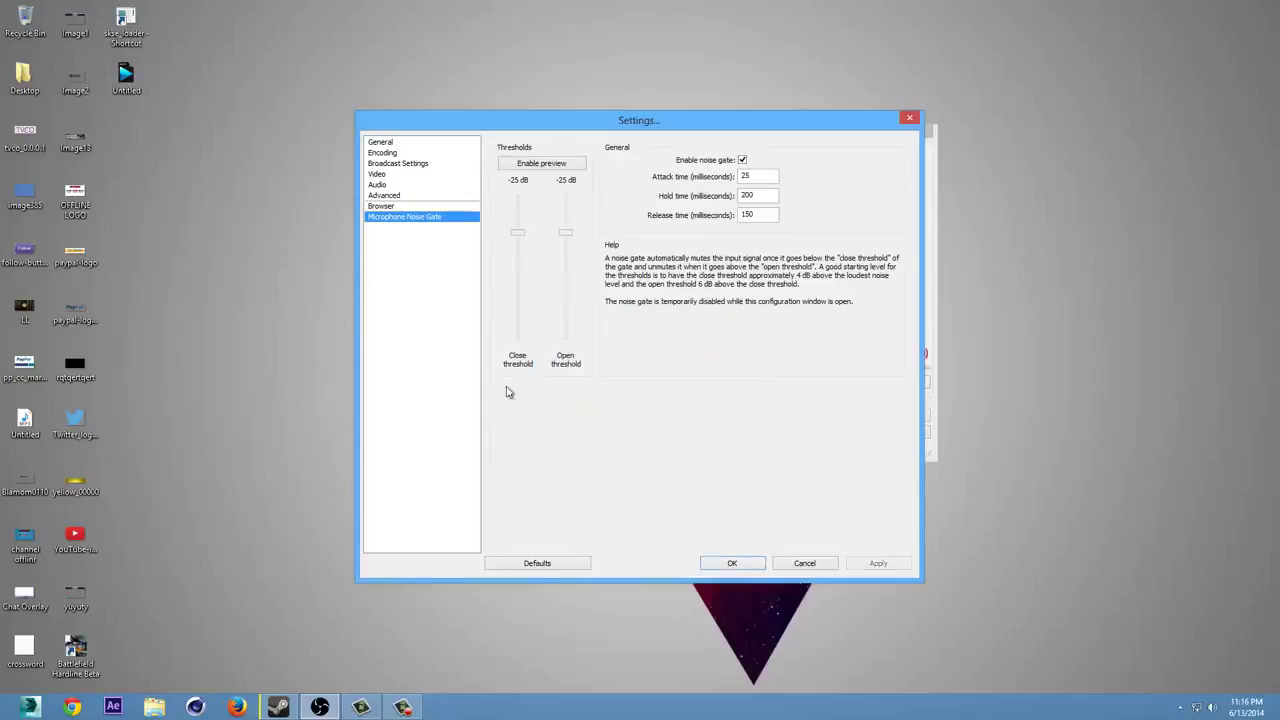
# Review the Advanced settings again and return to the Encoding settings
pyautogui.click(410, 196)
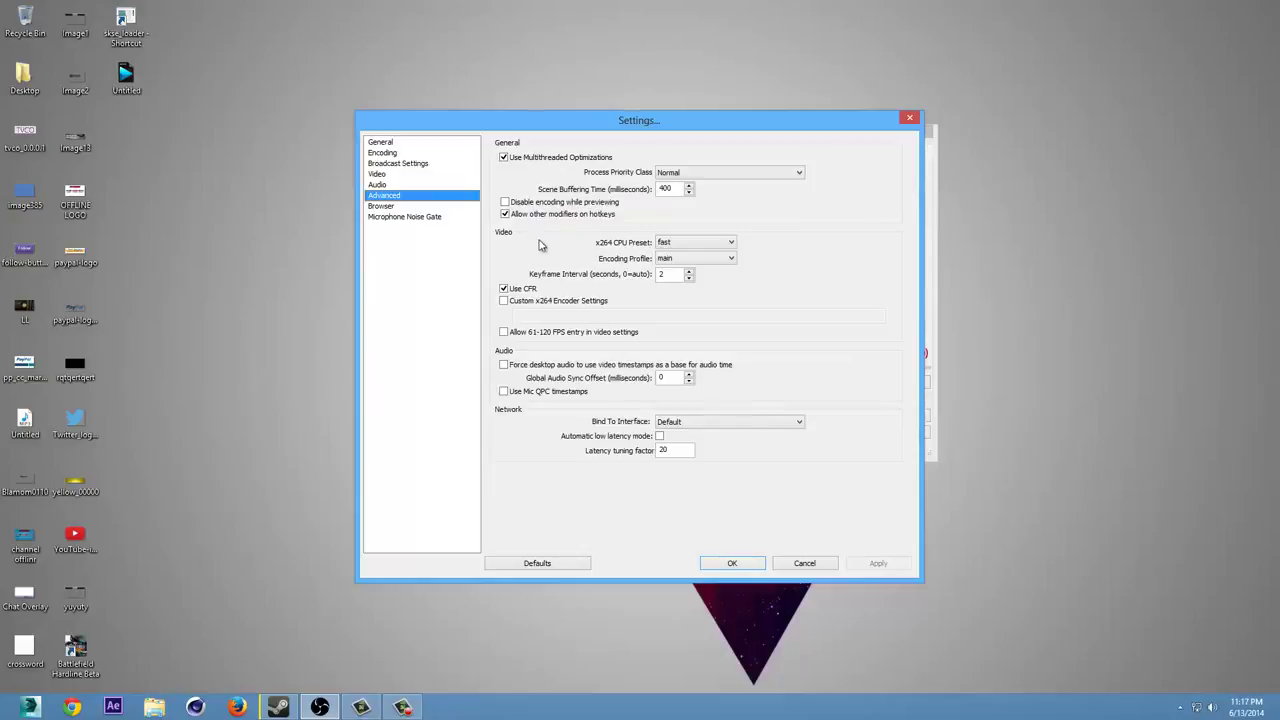
pyautogui.click(385, 142)
pyautogui.click(388, 153)
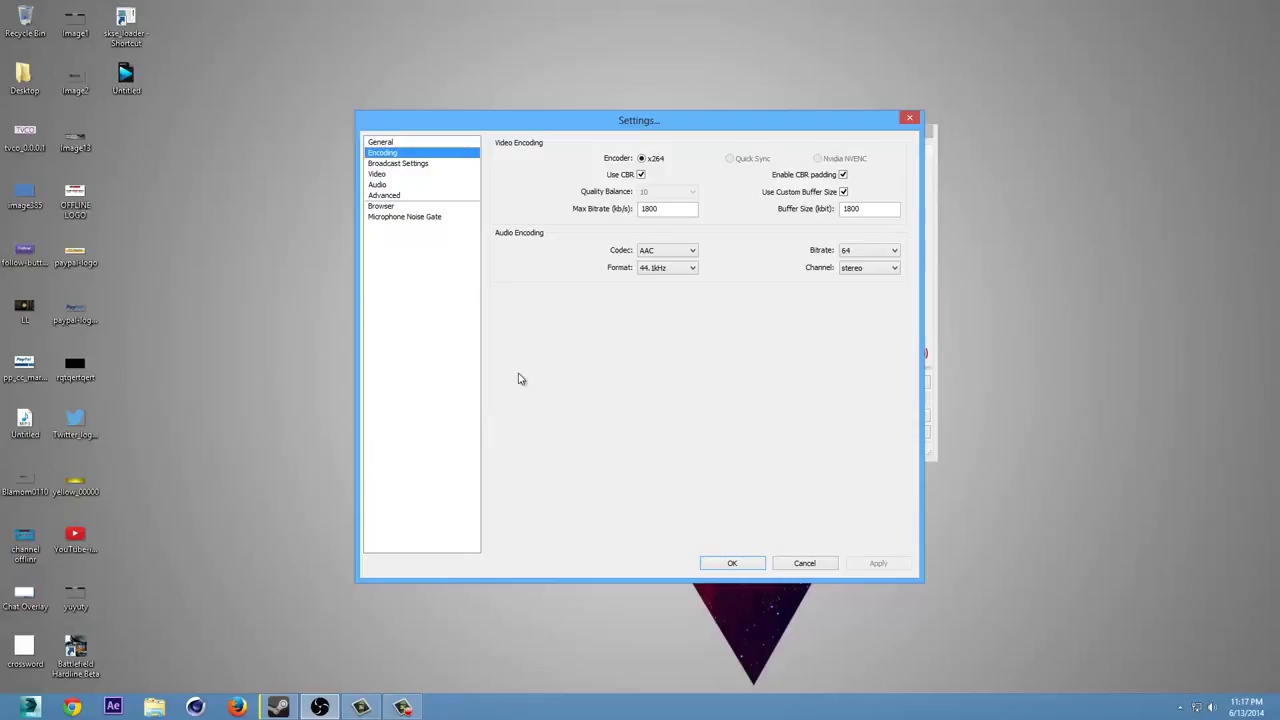
# Switch to Firefox, play the recorded Battlefield Hardline stream on Twitch, skip ahead to about 05:22 to check its quality, and pause it
pyautogui.click(240, 707)
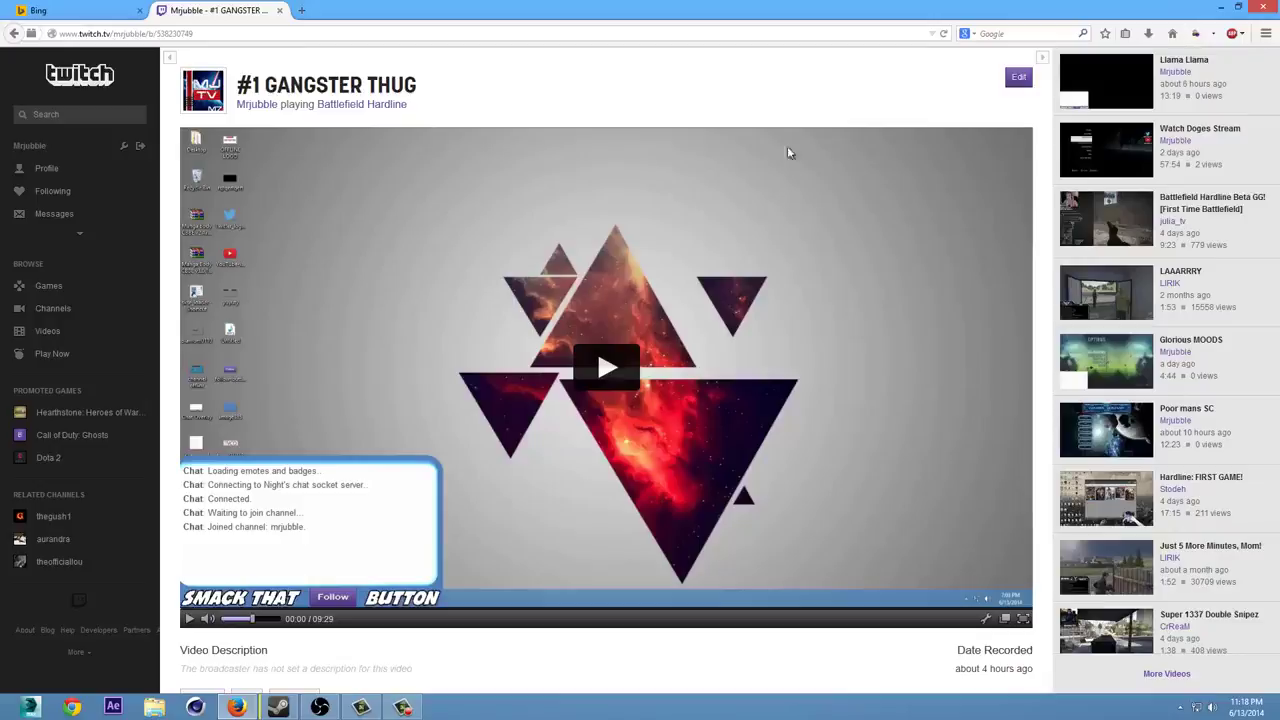
pyautogui.click(603, 378)
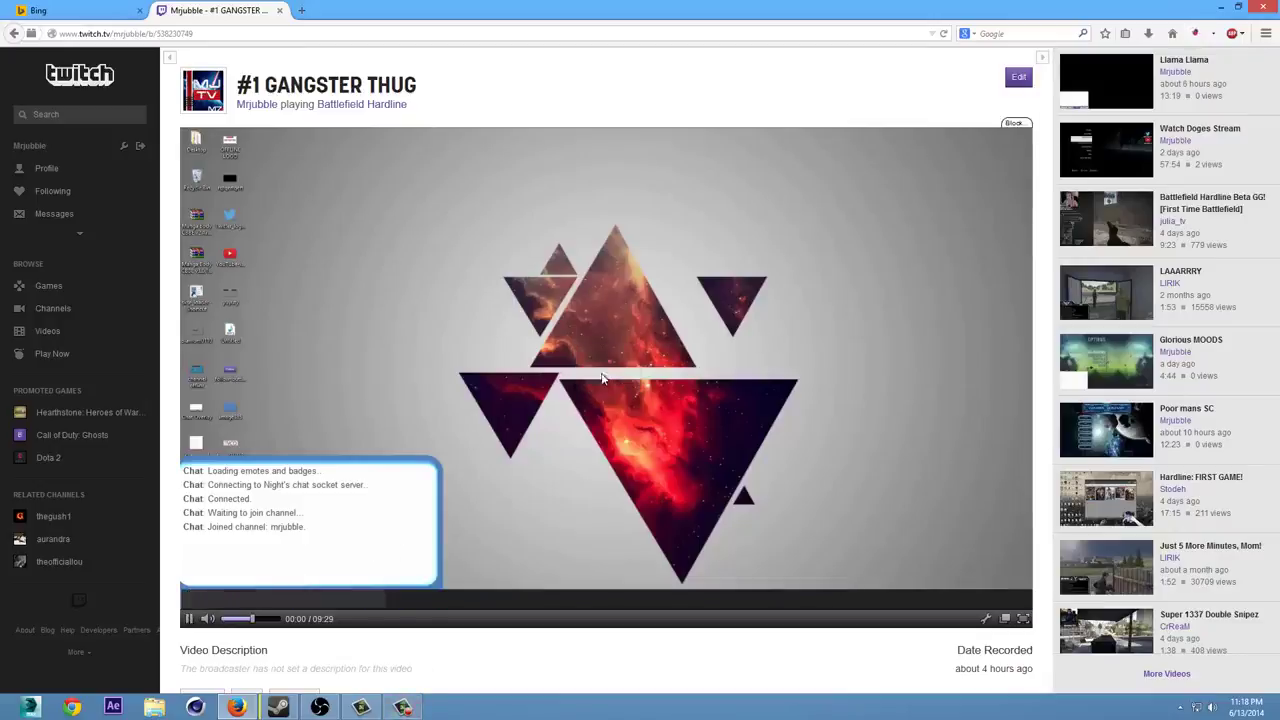
pyautogui.click(332, 600)
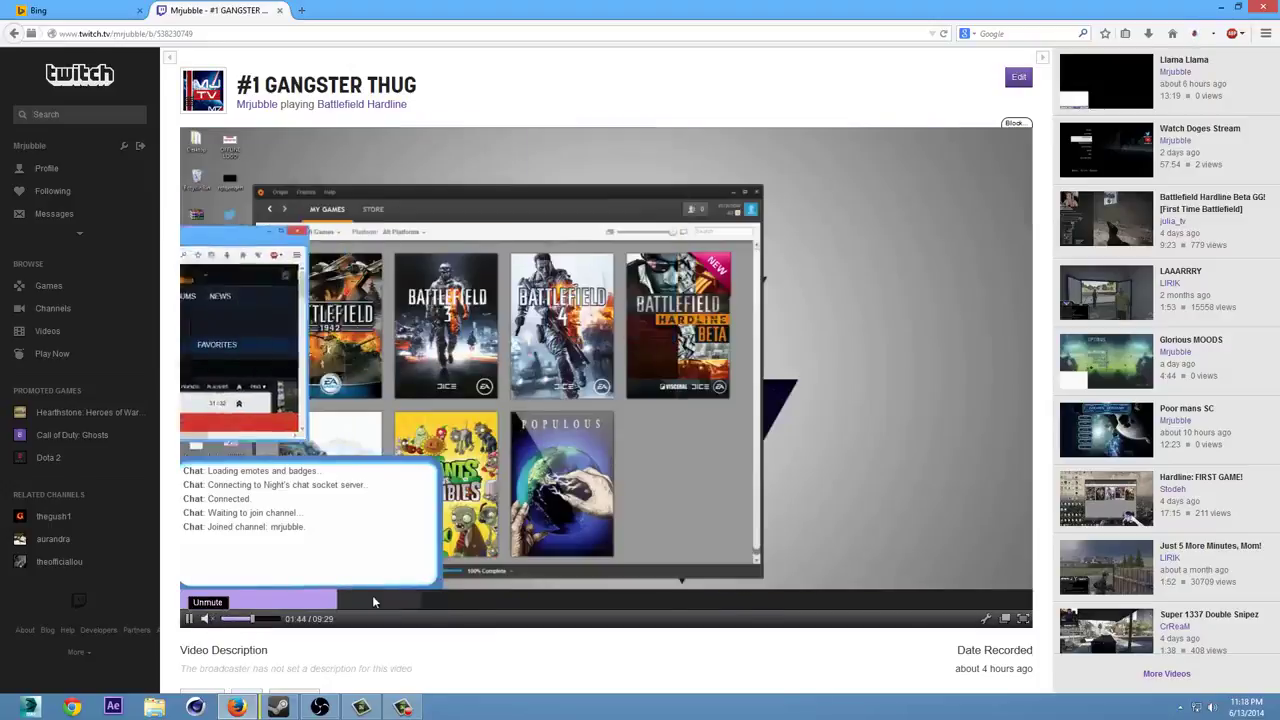
pyautogui.click(422, 600)
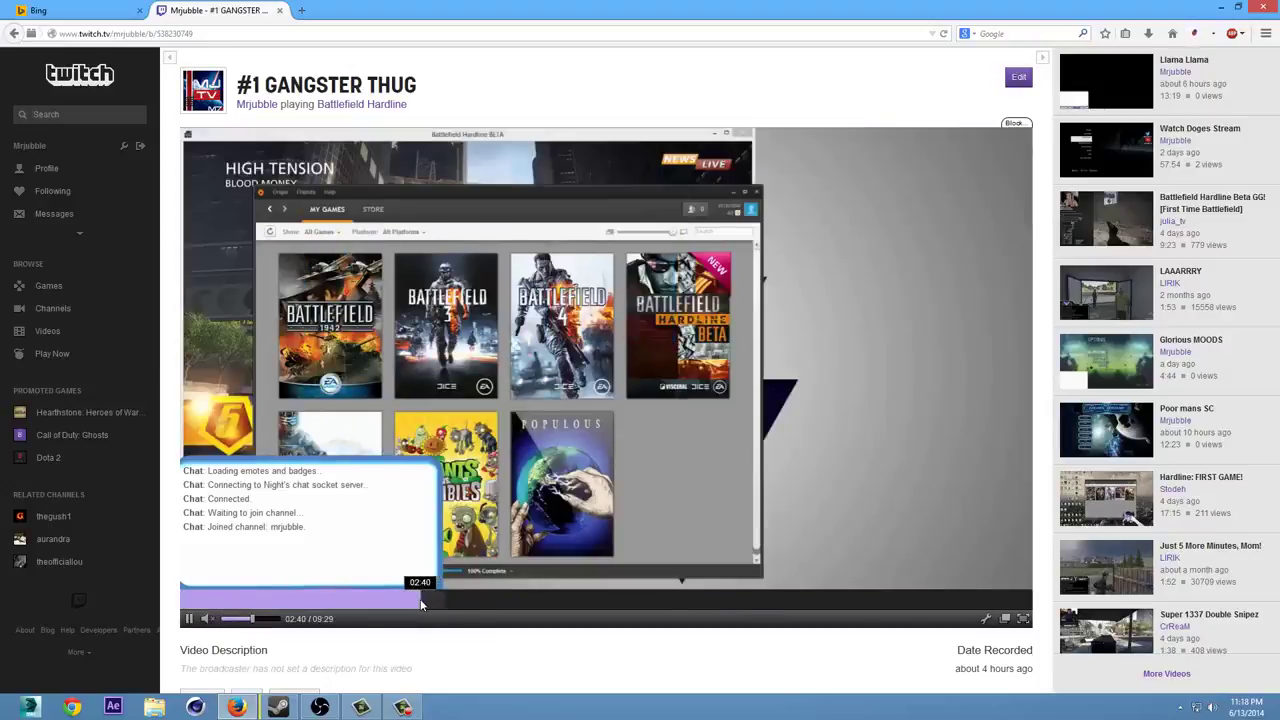
pyautogui.click(632, 602)
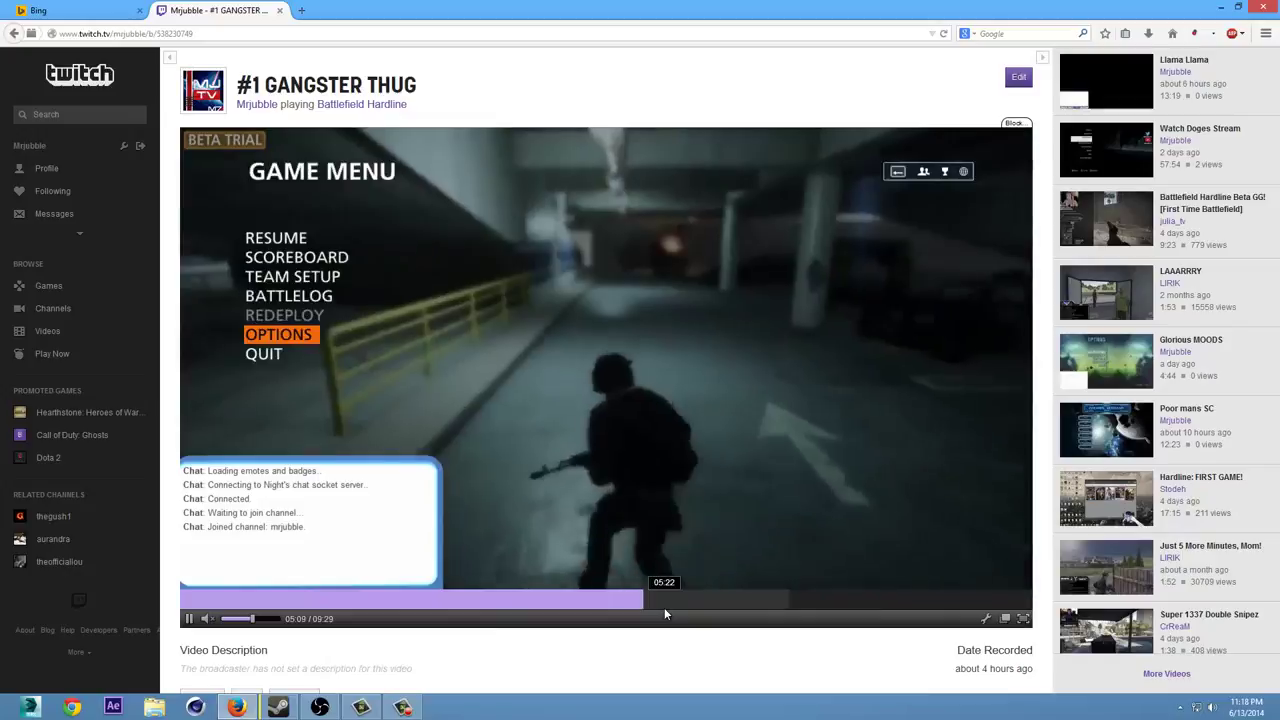
pyautogui.click(664, 607)
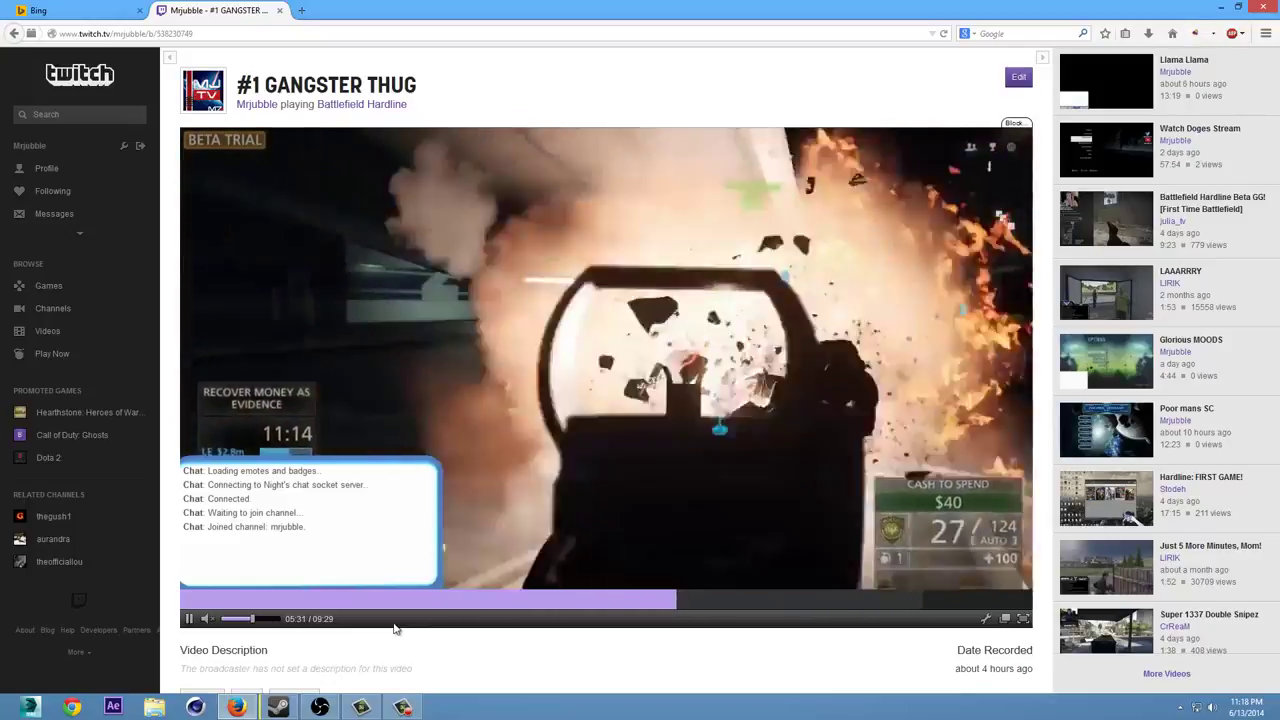
pyautogui.click(188, 618)
# Switch back to Open Broadcaster Software and accept the settings
pyautogui.click(1221, 8)
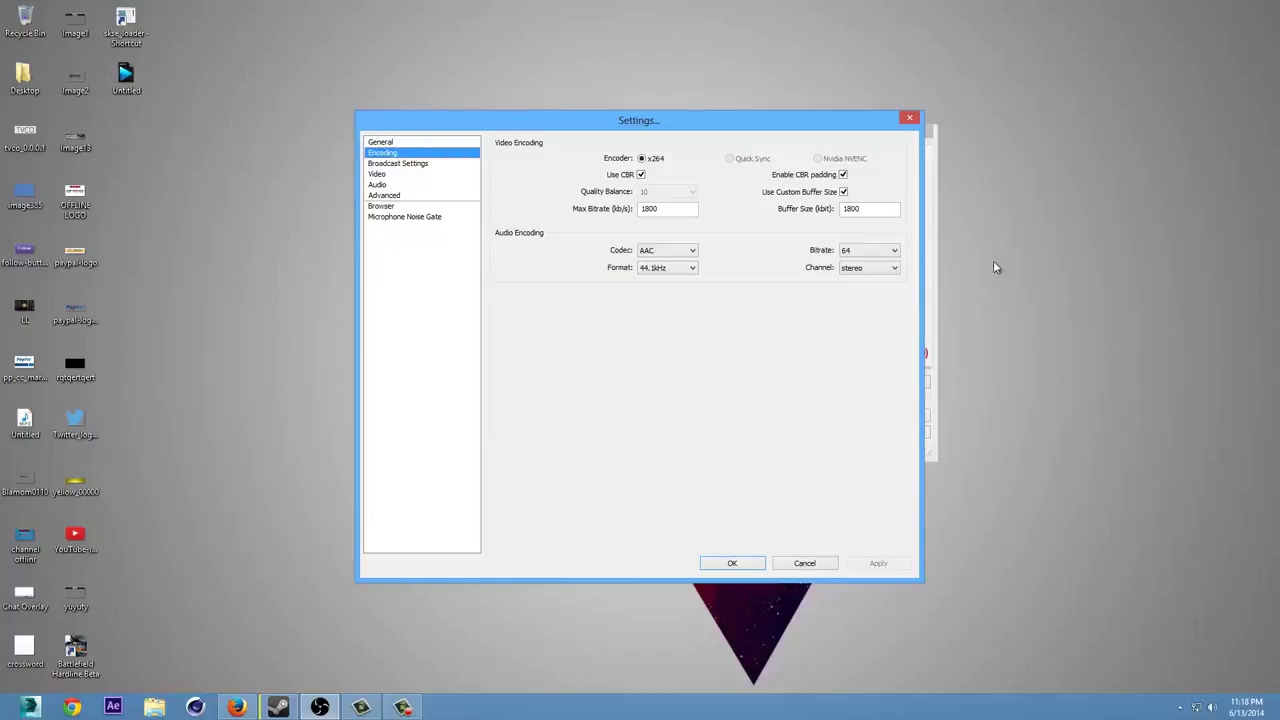
pyautogui.click(732, 563)
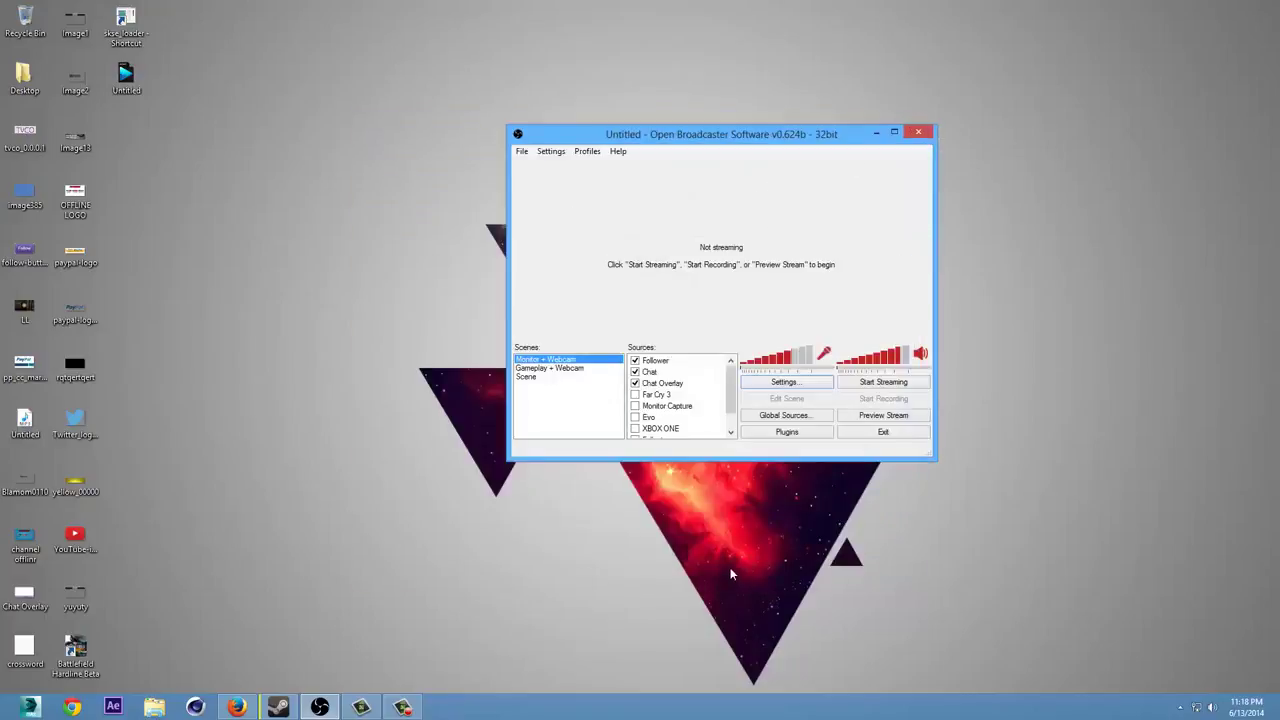